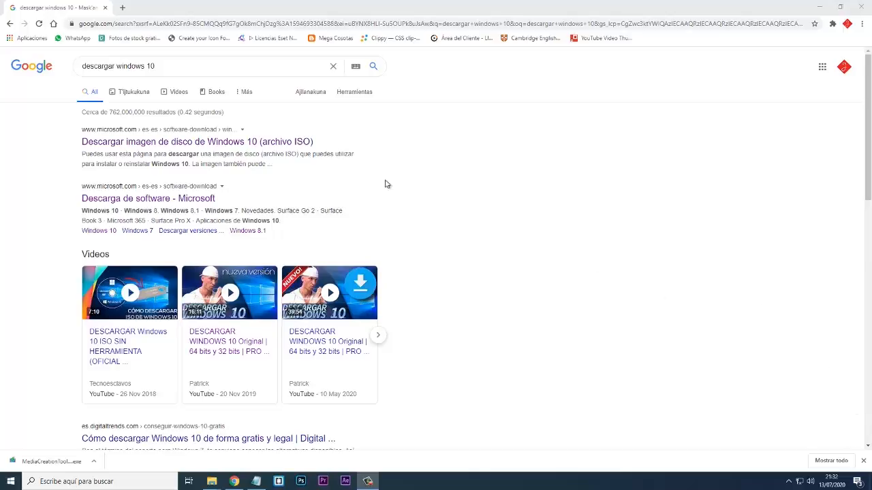
Search Google for "descargar windows 10" and open Microsoft's Windows 10 disc image (ISO) result in a new tab
click(207, 66)
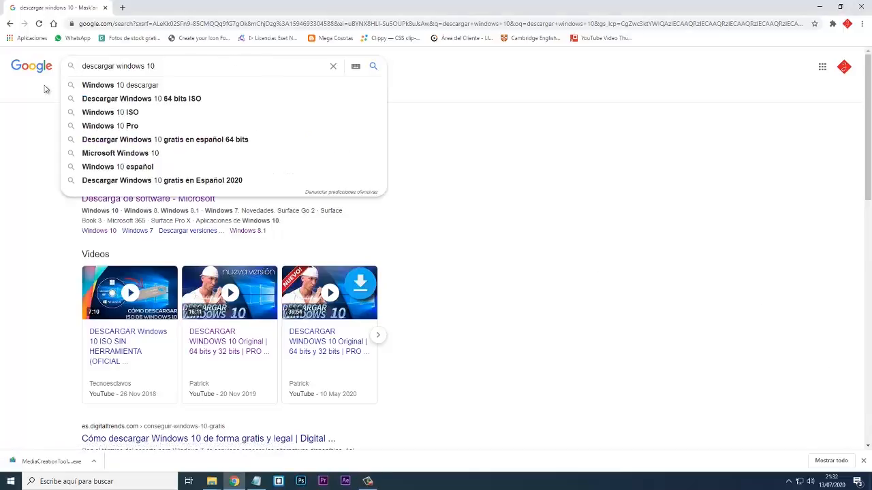
click(373, 68)
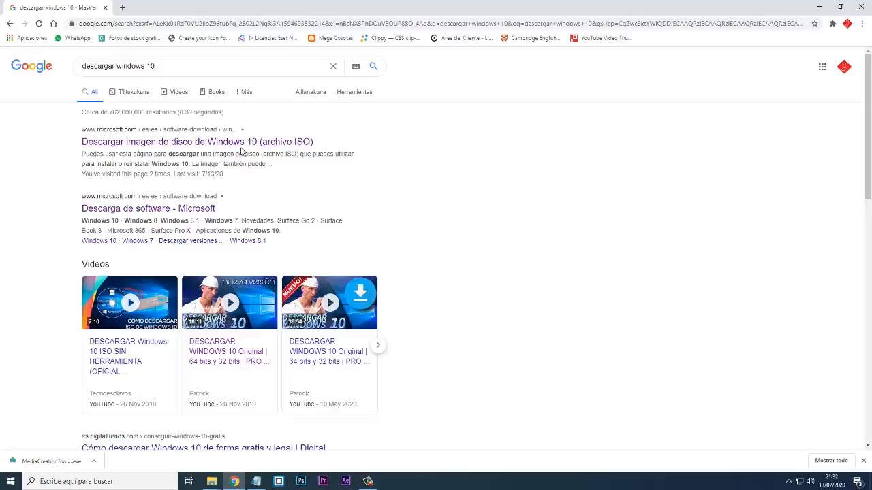
right_click(168, 142)
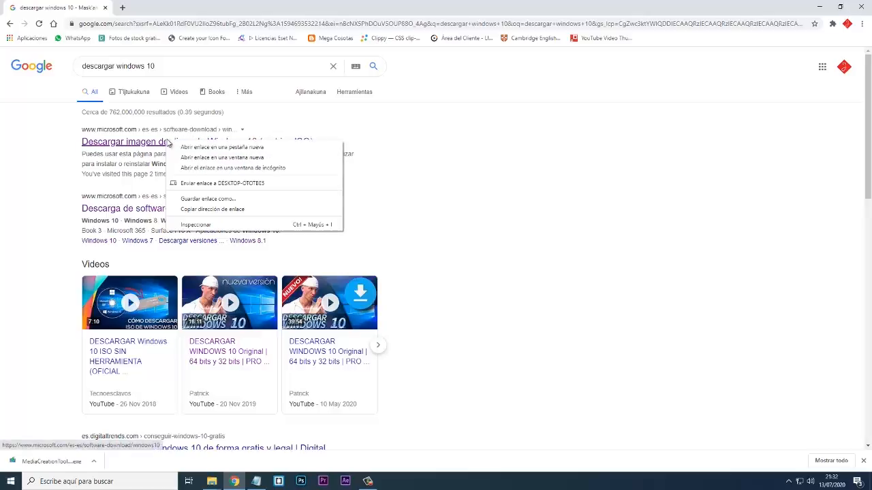
click(192, 148)
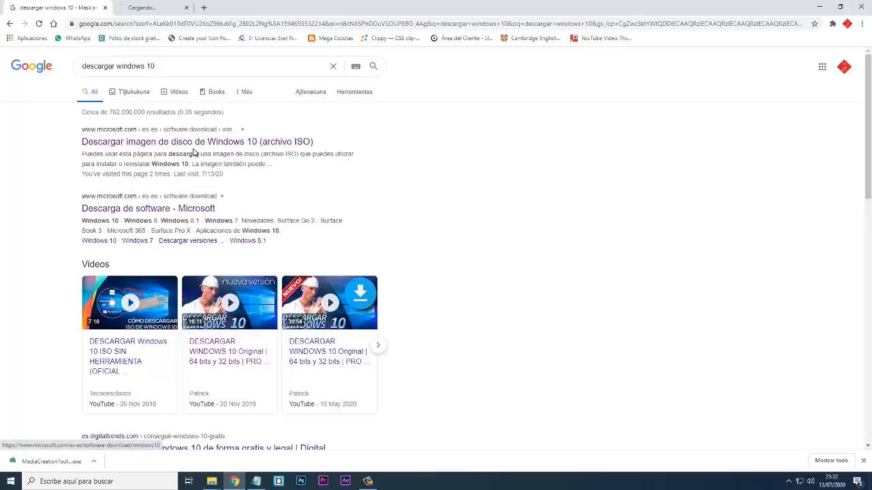
click(164, 7)
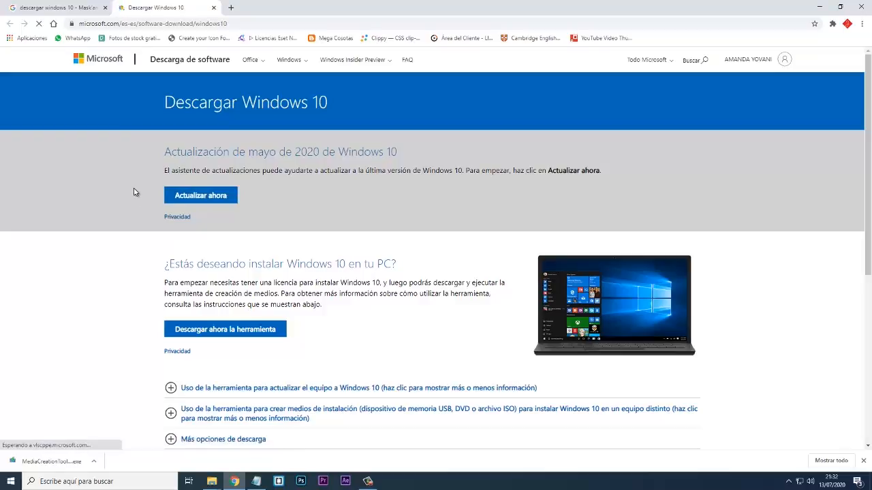
Download the Windows 10 media creation tool from Microsoft's page
scroll(141, 198, down, 2)
scroll(120, 167, down, 1)
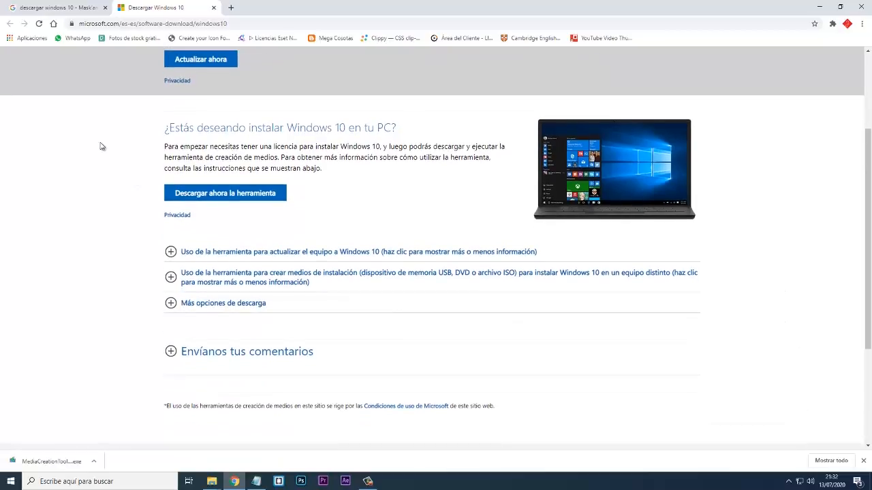
click(234, 198)
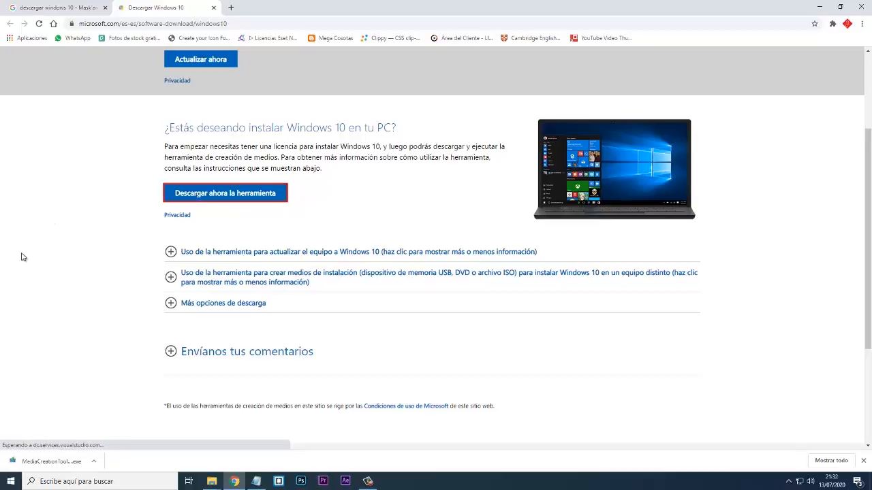
Show the downloaded media creation tool in its folder and run MediaCreationTool2004.exe
click(97, 463)
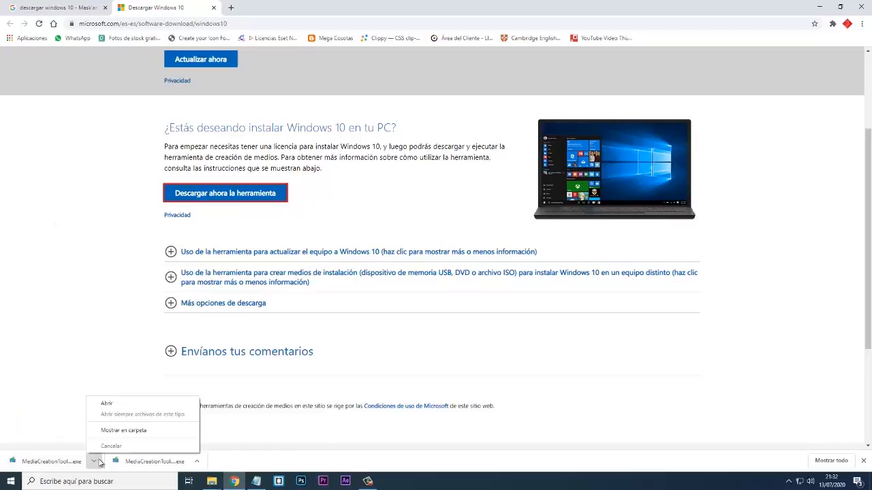
click(127, 434)
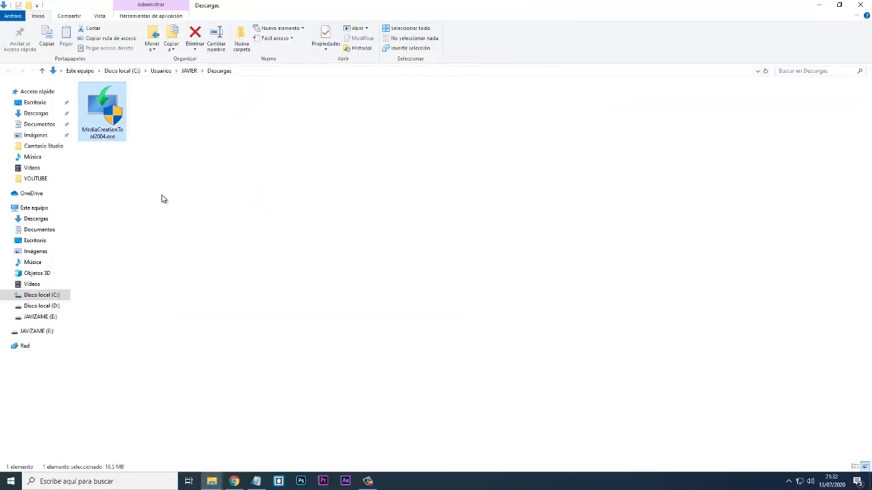
click(163, 196)
double_click(102, 119)
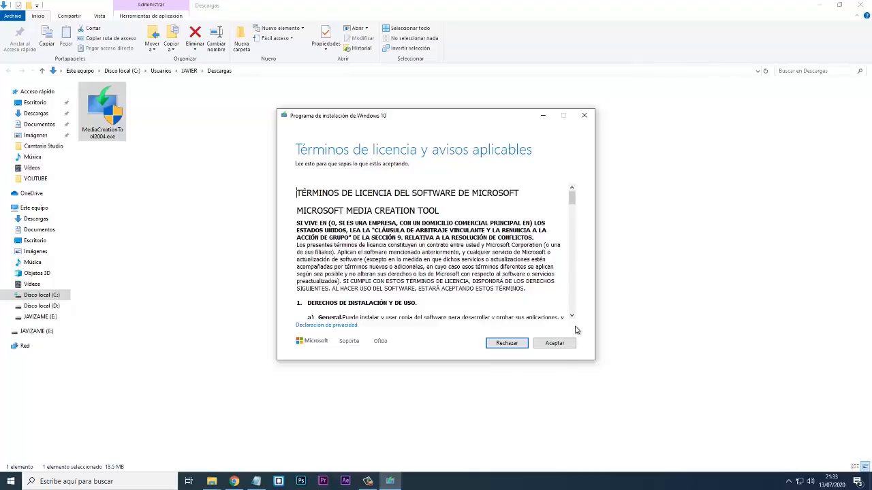
Accept the licence terms and choose to create installation media (USB flash drive, DVD or ISO file) for another PC
click(556, 344)
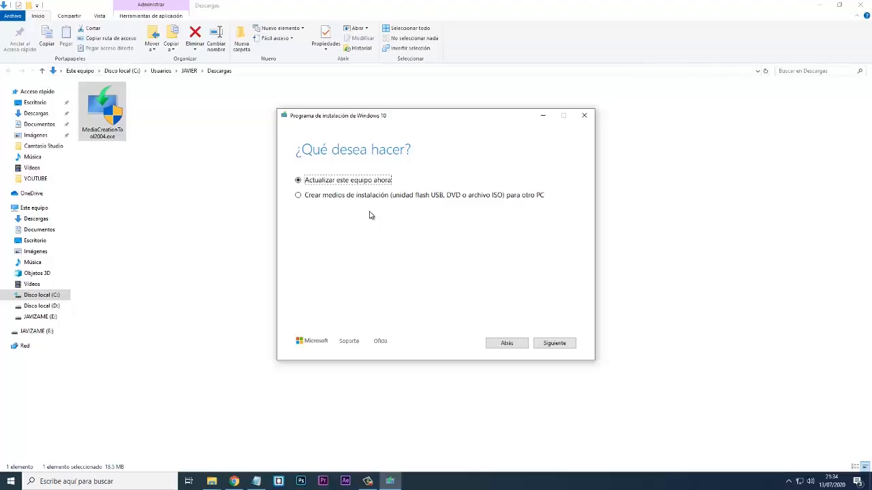
click(333, 198)
click(548, 343)
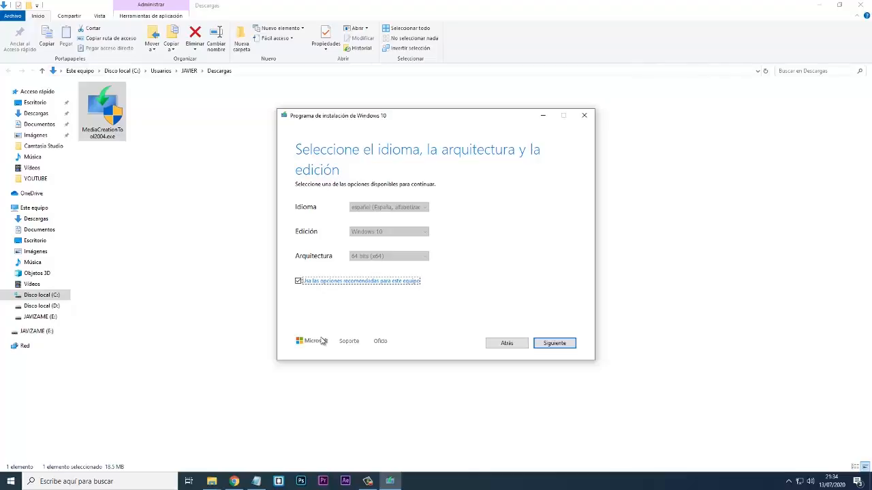
Turn off the recommended options and continue with Spanish (Spain), Windows 10 and the 64-bit (x64) architecture
click(298, 282)
click(424, 209)
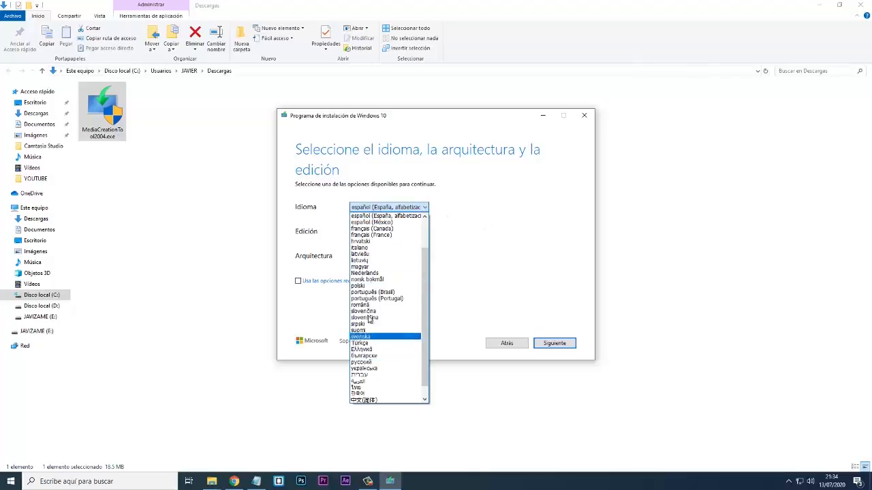
click(500, 220)
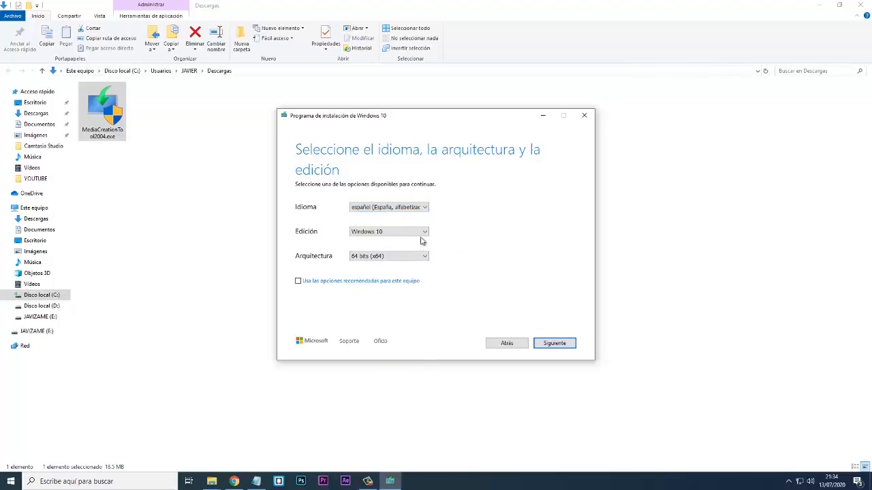
click(379, 258)
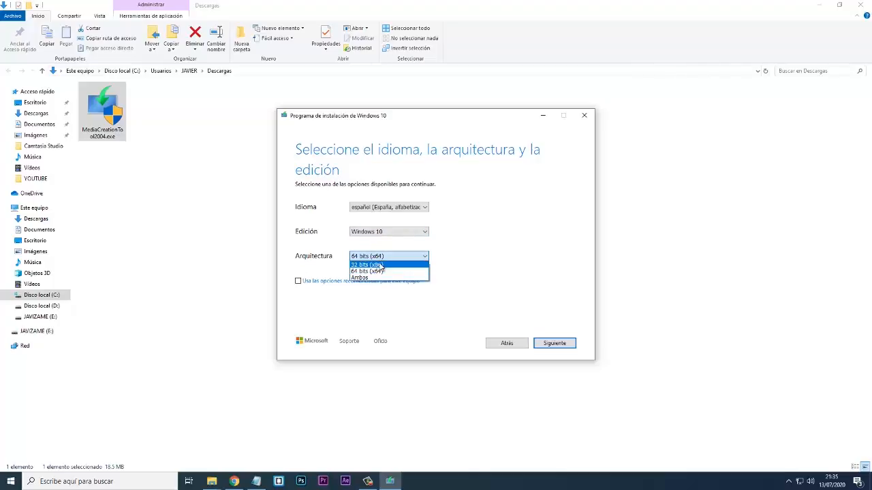
click(487, 269)
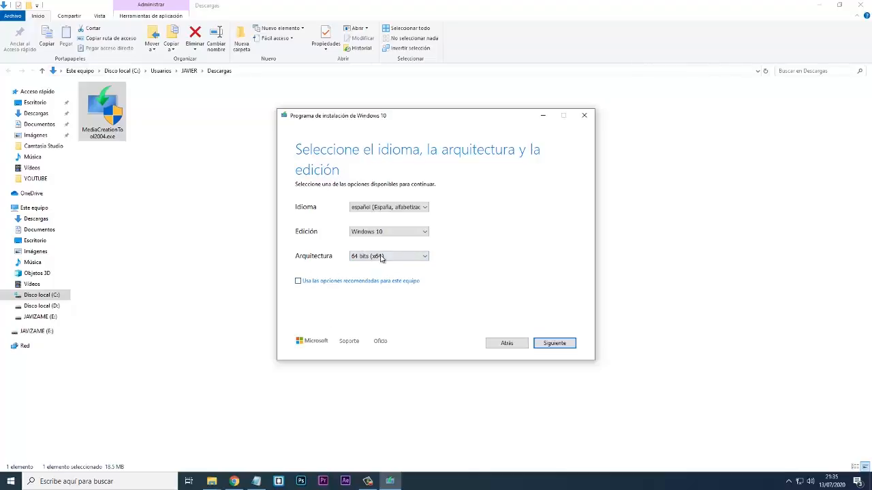
click(554, 347)
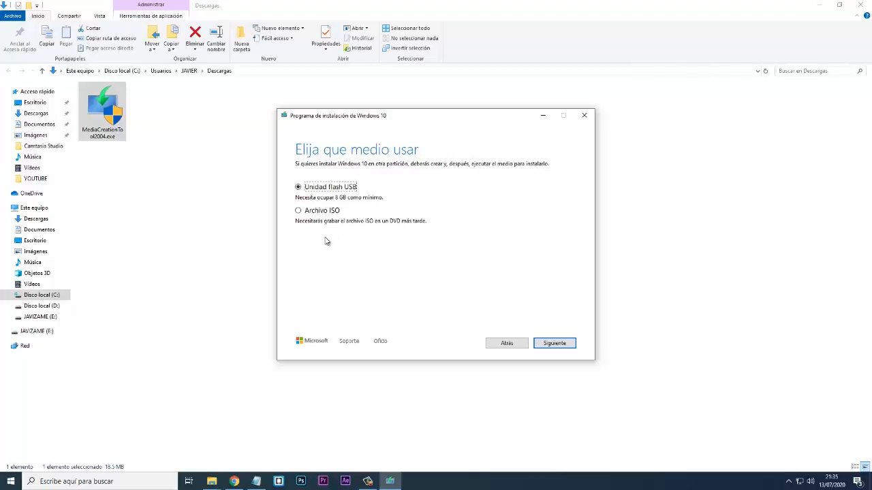
Check the free space of the USB drive (E:) under Este equipo and return to the Windows 10 setup window
click(241, 217)
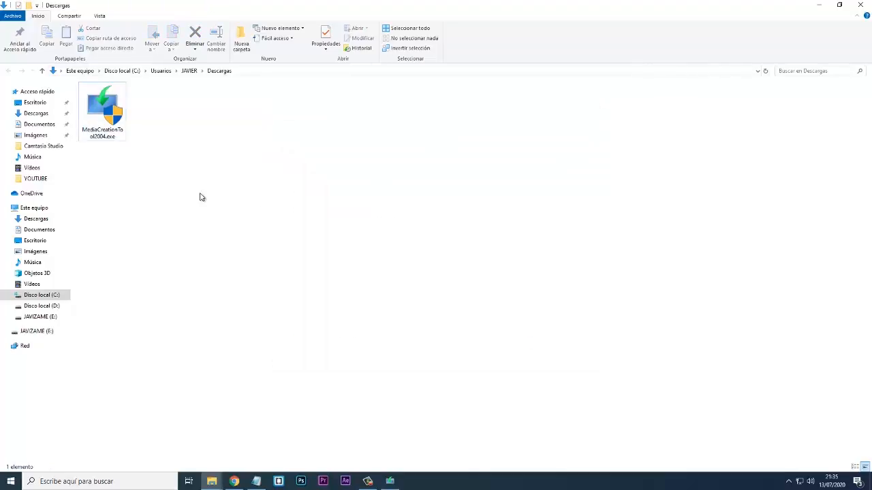
click(54, 209)
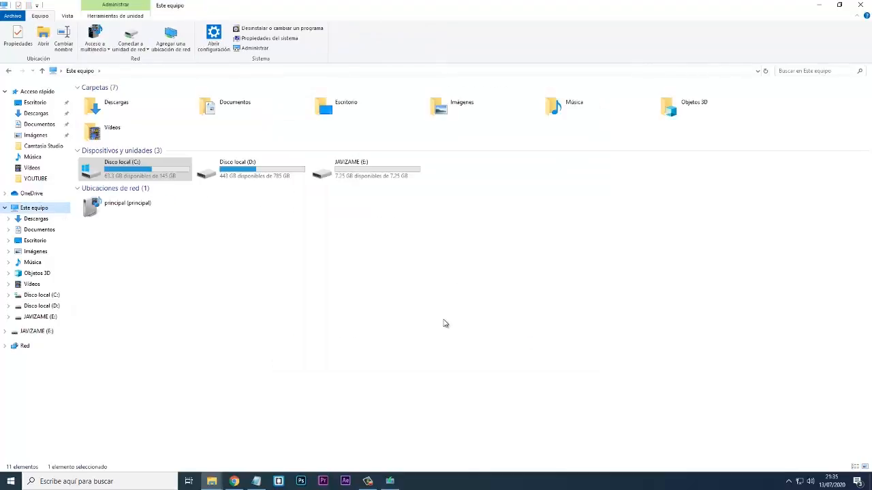
click(376, 179)
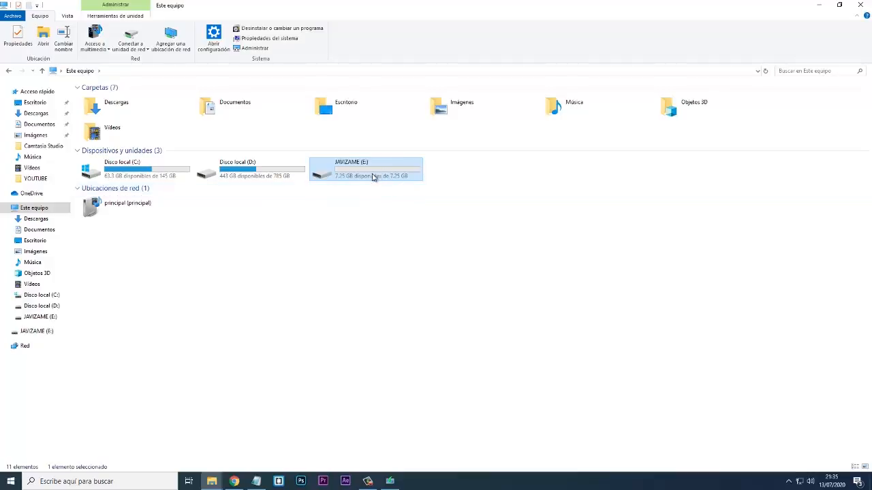
click(395, 221)
click(375, 176)
click(390, 480)
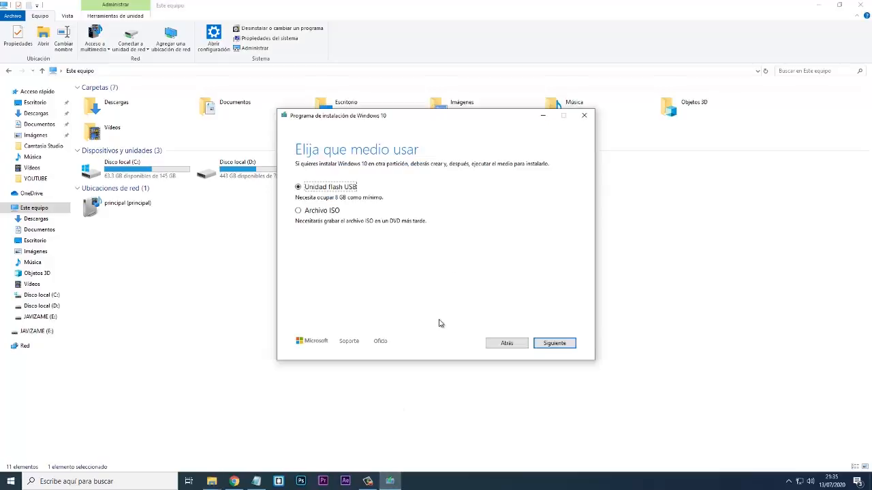
Create the installation media on the USB flash drive E: and finish the wizard once the drive is ready
click(564, 348)
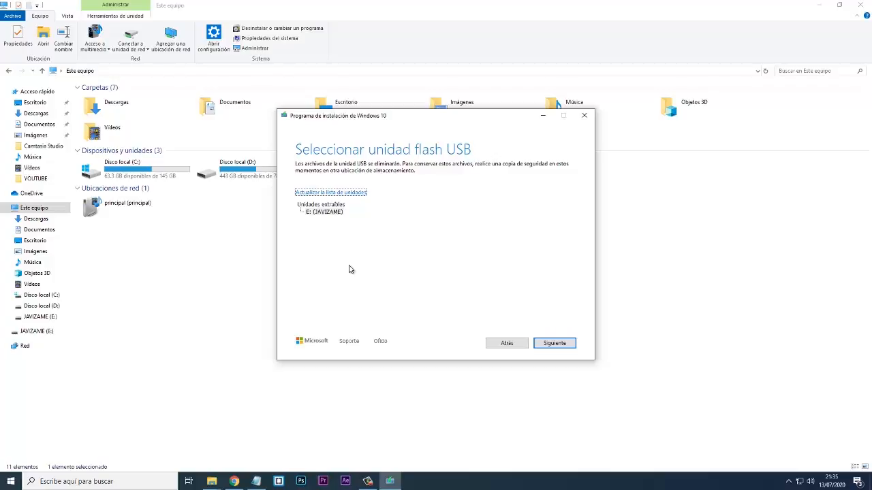
click(557, 344)
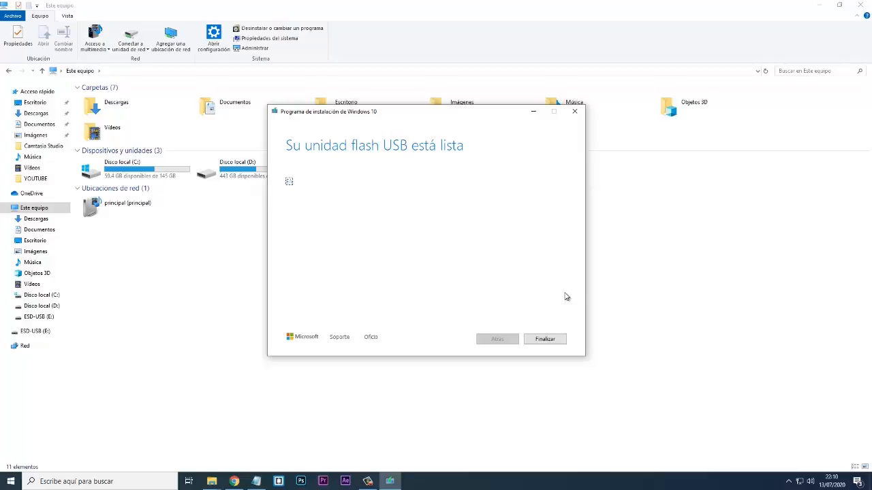
click(544, 339)
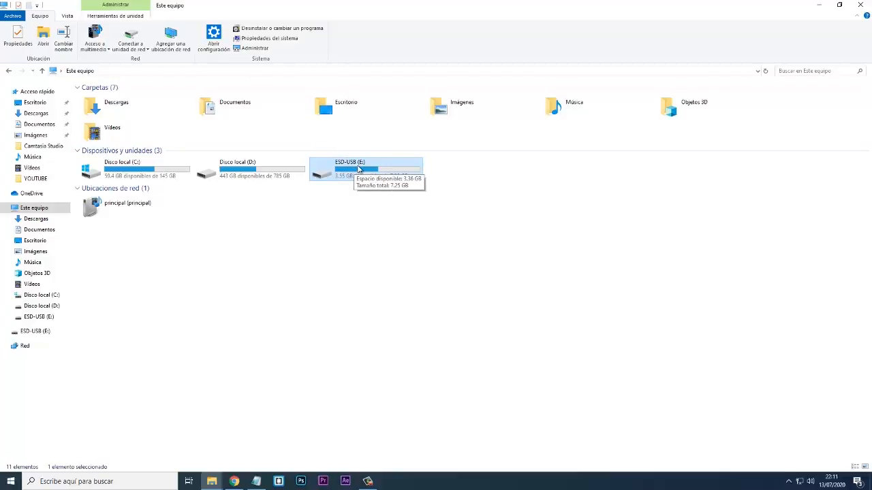
Open the ESD-USB (E:) drive and run setup.exe
double_click(356, 169)
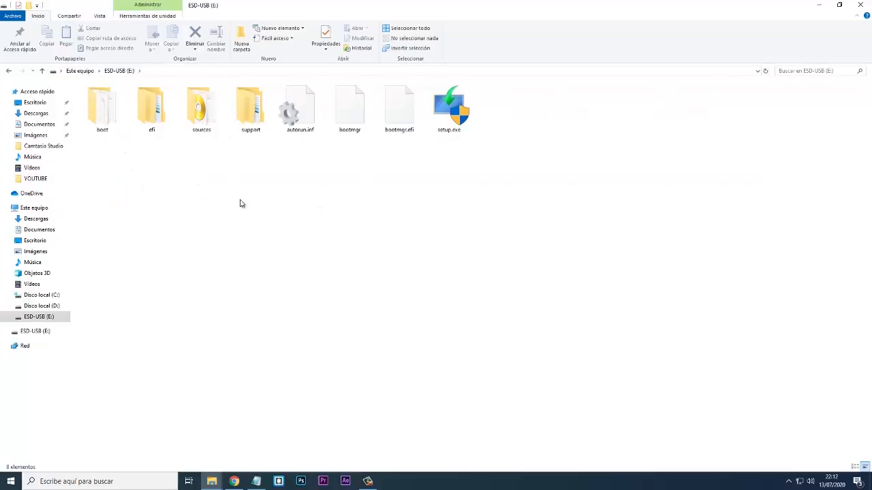
double_click(446, 116)
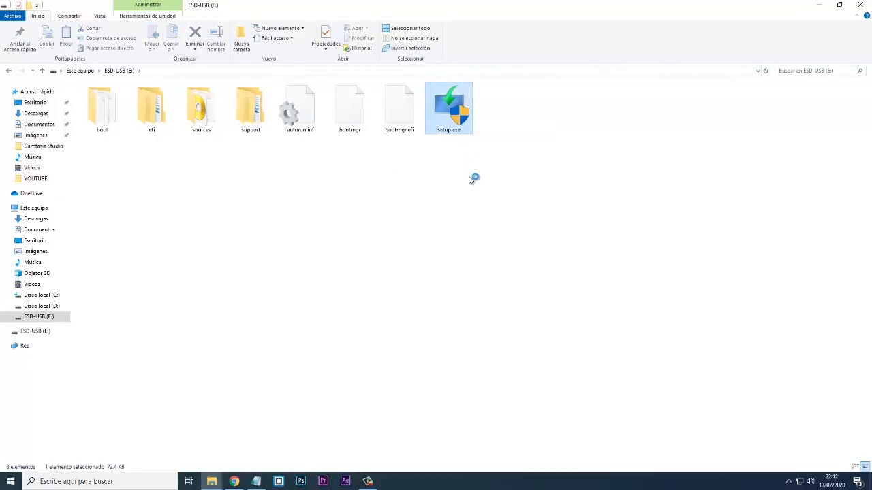